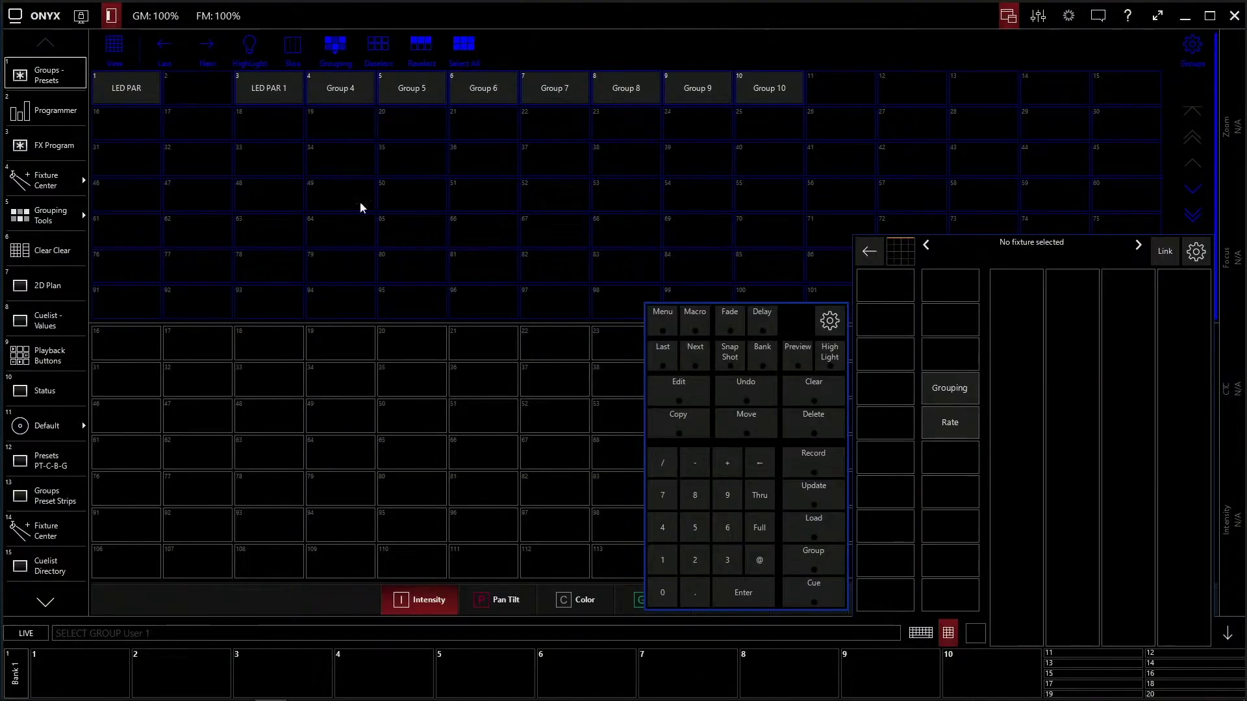
# - Hide the keypad and fixture attribute panels, then view the Pan Tilt and Color presets
pyautogui.click(948, 634)
pyautogui.click(1230, 639)
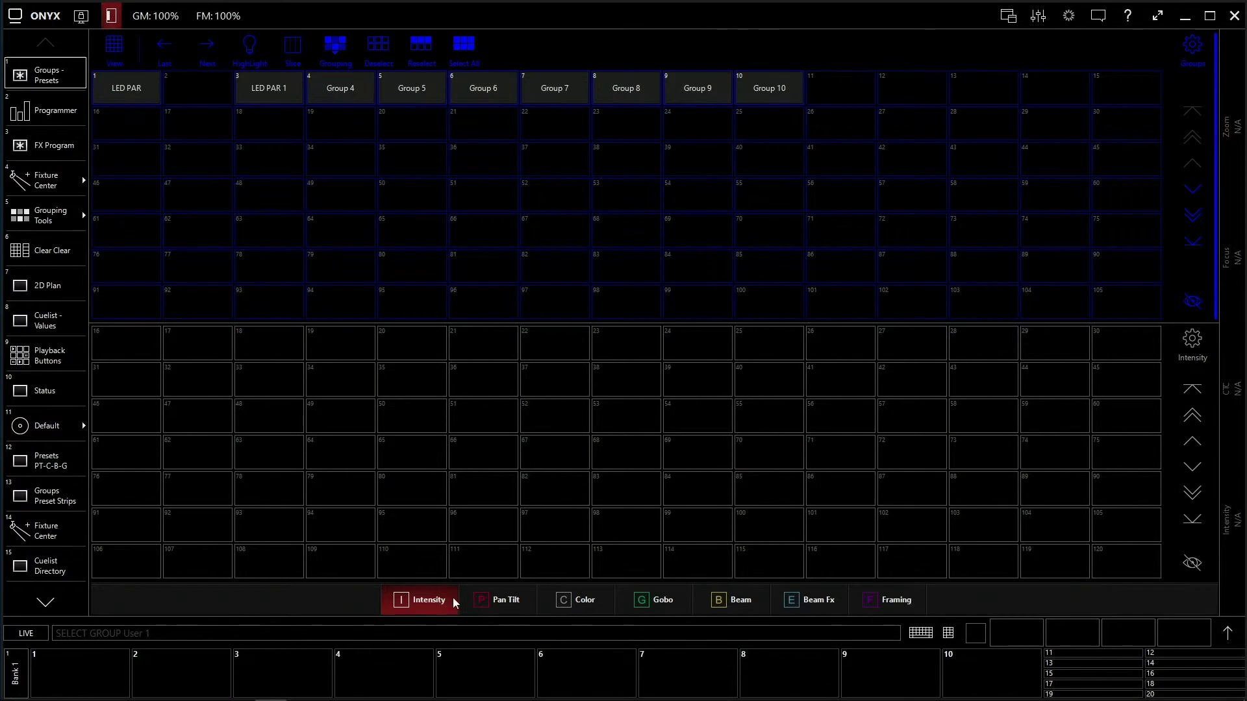
pyautogui.click(509, 605)
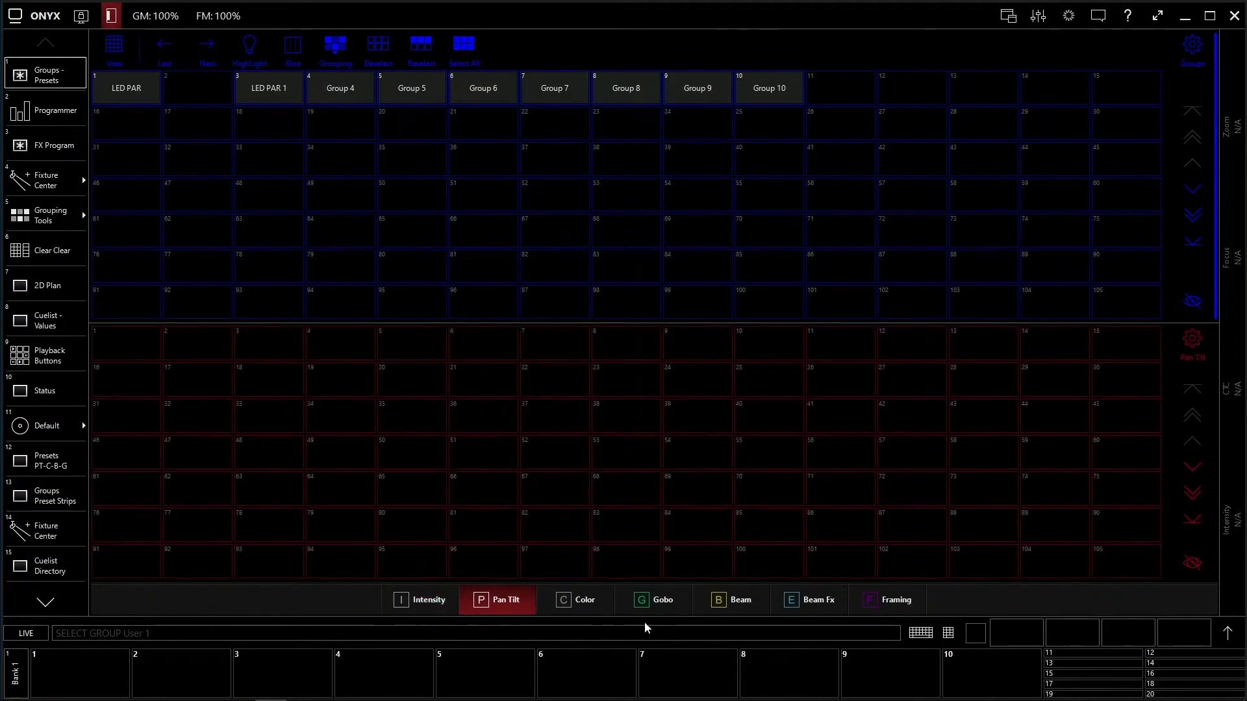
pyautogui.click(602, 596)
# - Look through the Gobo, Beam, Beam Fx and Framing presets, then return to Intensity
pyautogui.click(653, 607)
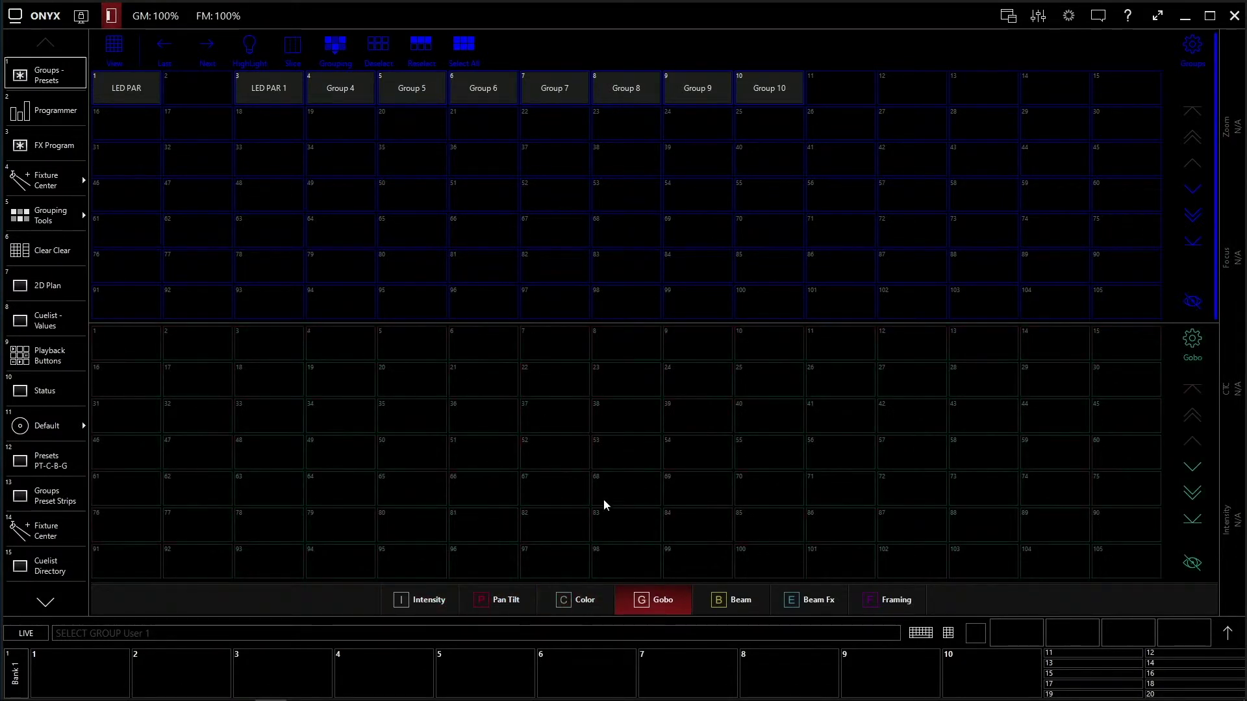
pyautogui.click(732, 606)
pyautogui.click(823, 601)
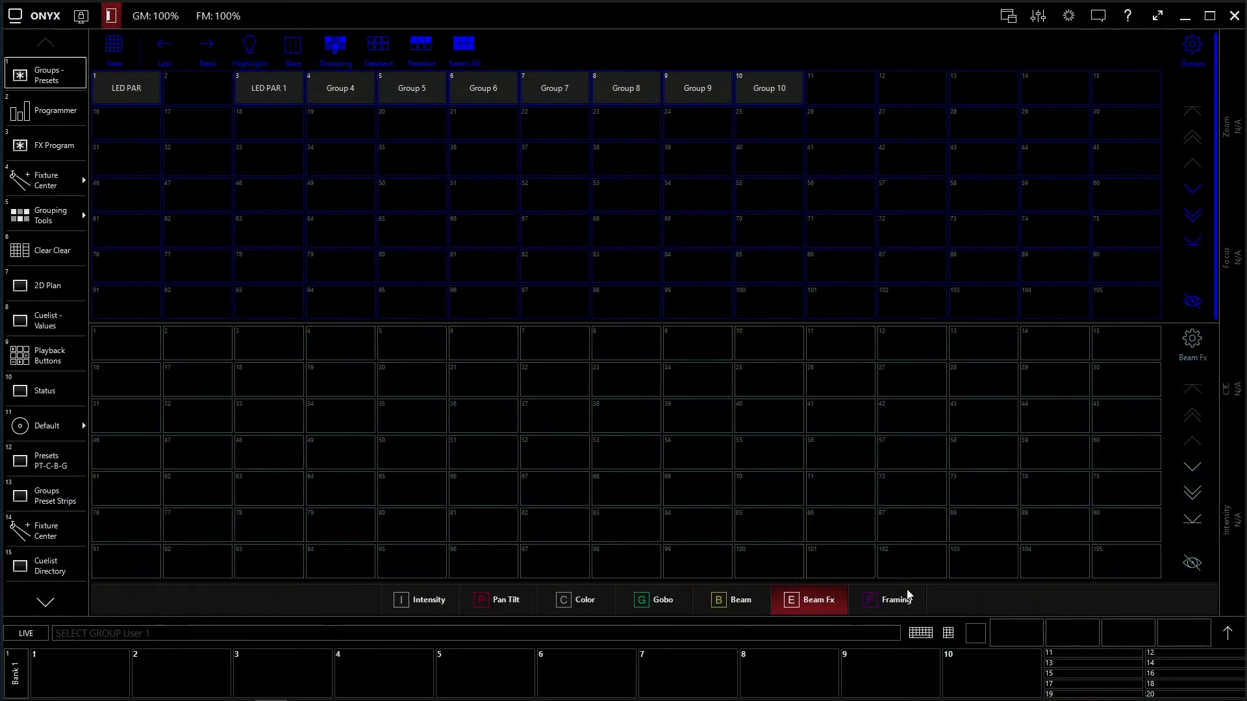
pyautogui.click(909, 602)
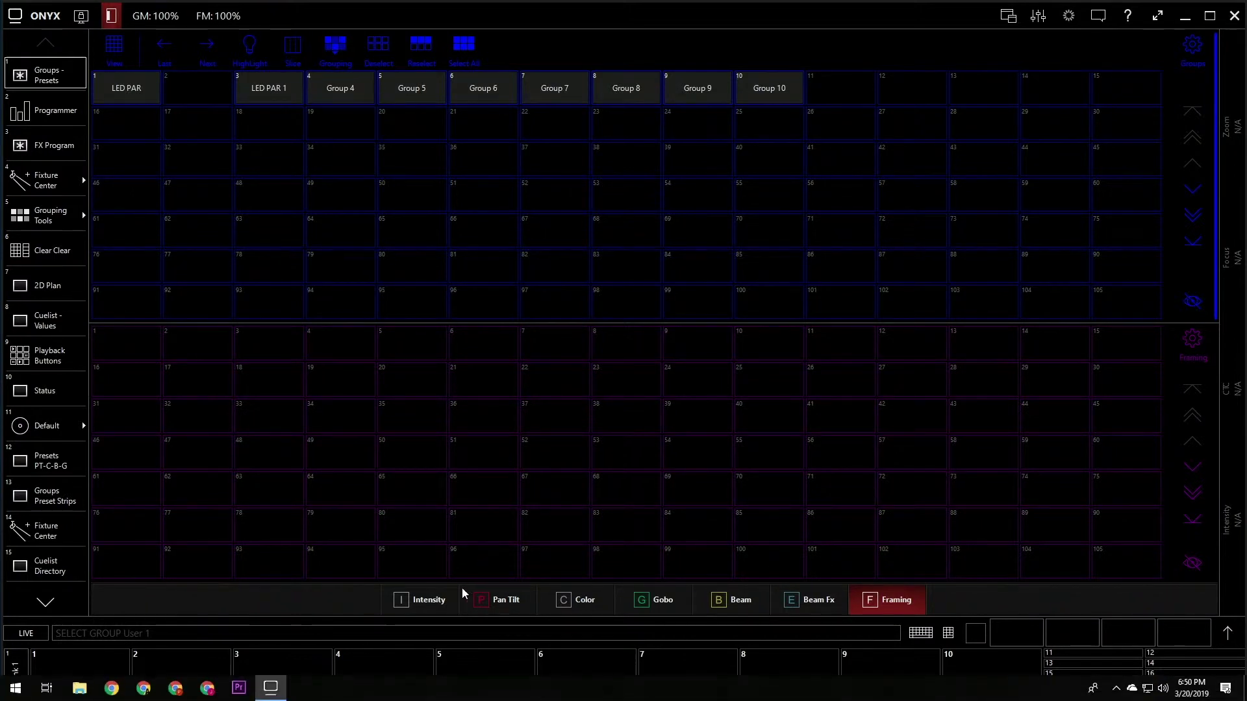
pyautogui.click(426, 599)
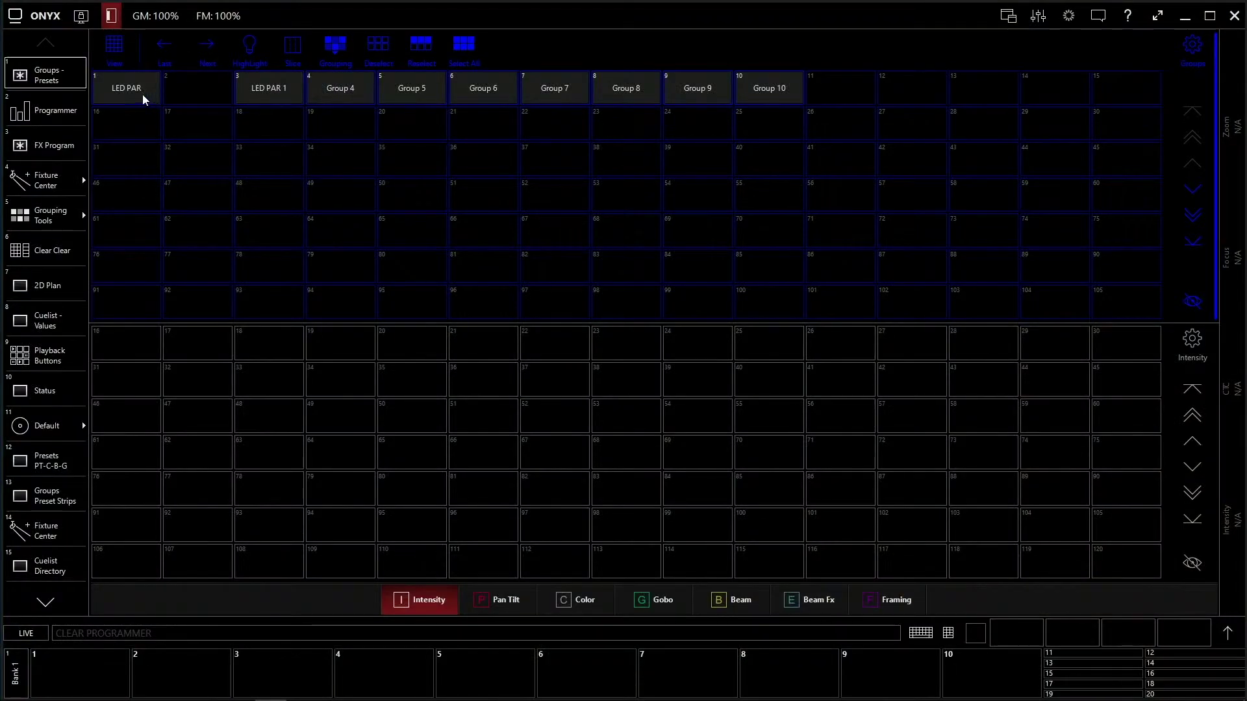
# - Select the LED PAR group, set it to Full intensity, and bring up the command keypad
pyautogui.click(138, 93)
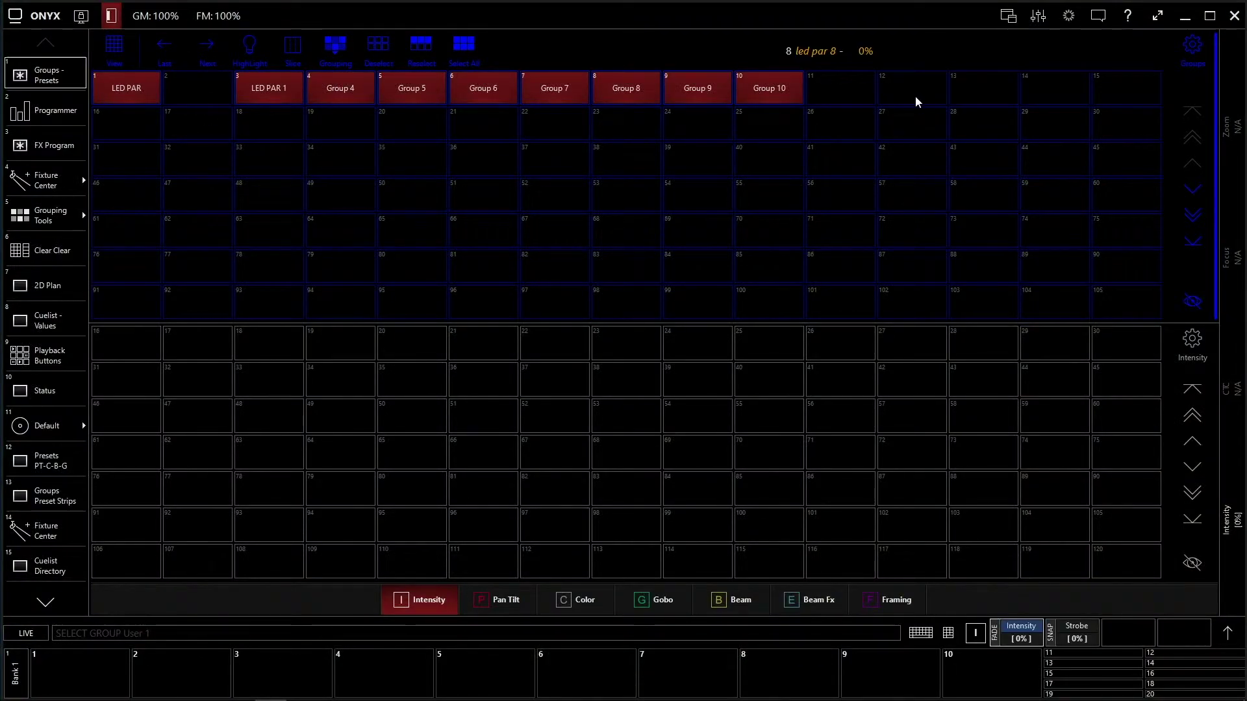
pyautogui.click(1228, 633)
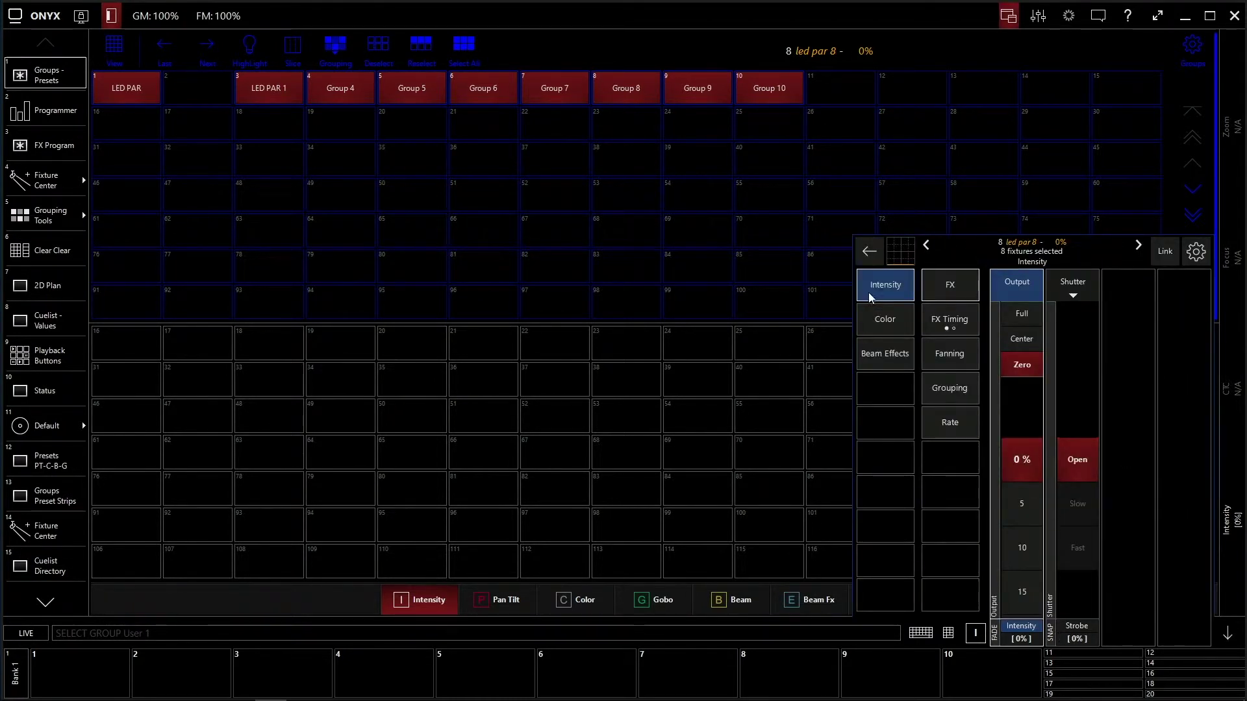
pyautogui.click(1022, 315)
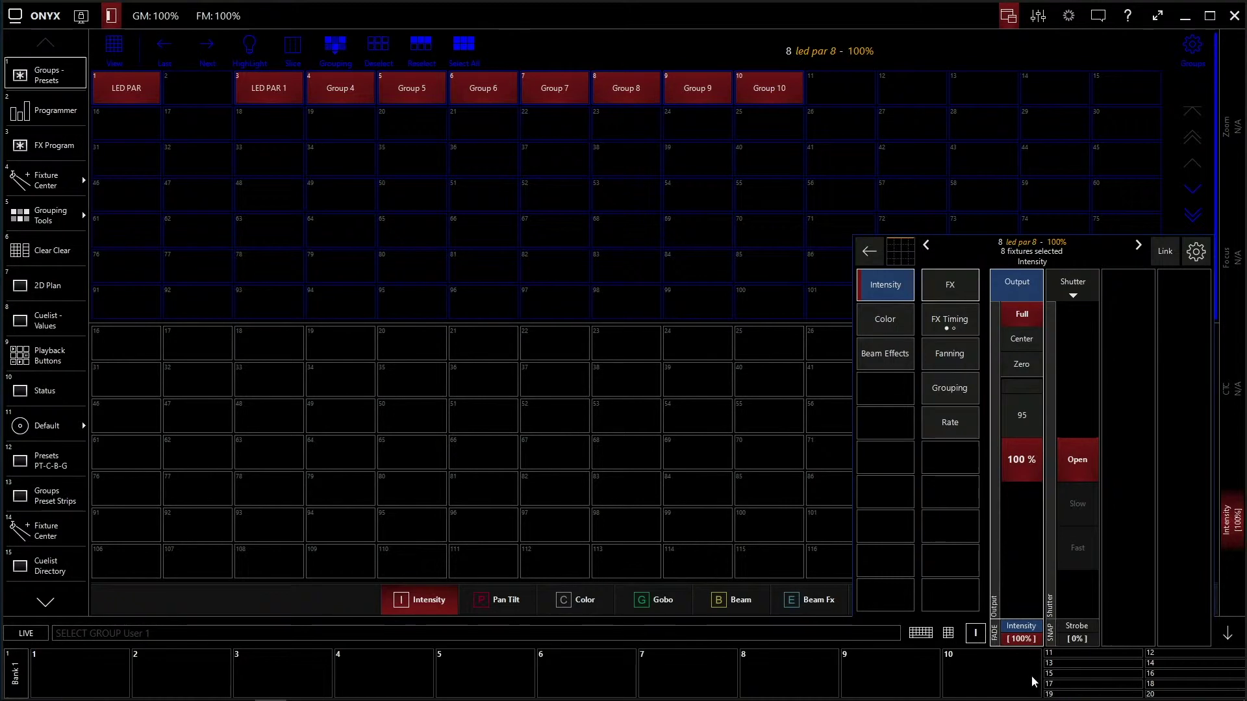
pyautogui.click(948, 633)
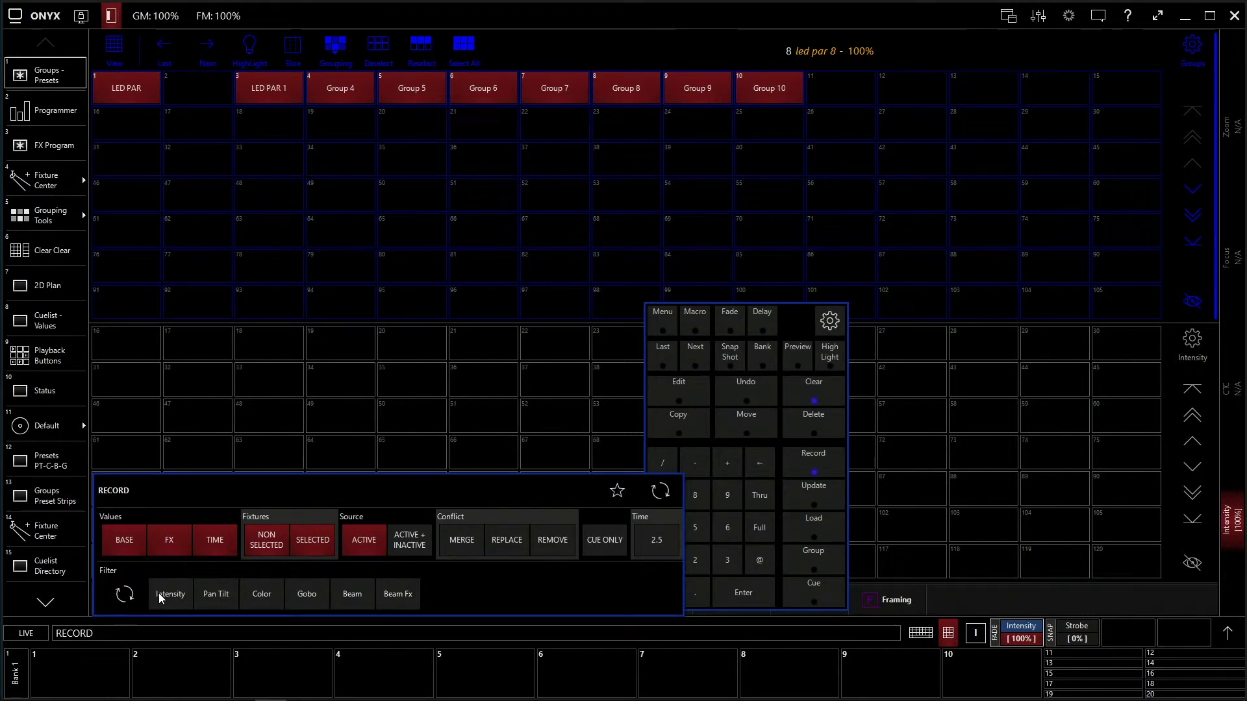
# - Record the full LED PAR look into Intensity preset slot 1, intensity-only, then clear
pyautogui.click(181, 597)
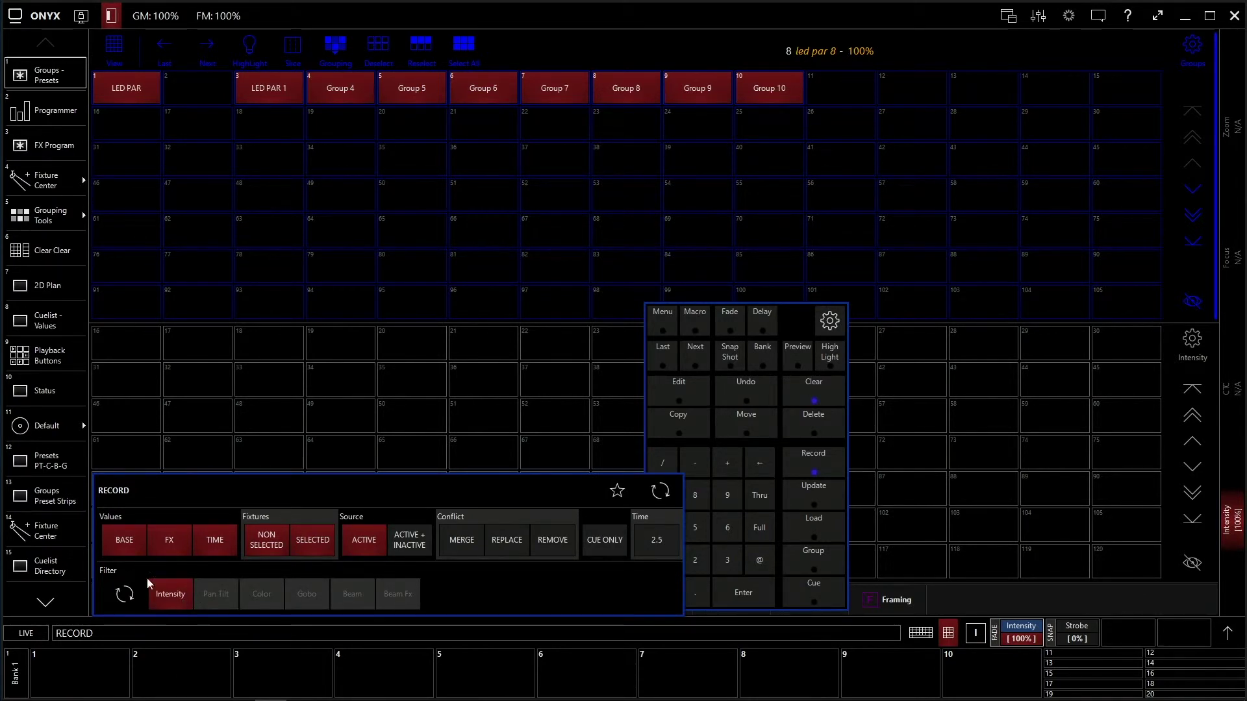
pyautogui.click(182, 598)
pyautogui.click(168, 595)
pyautogui.scroll(1, 186, 357)
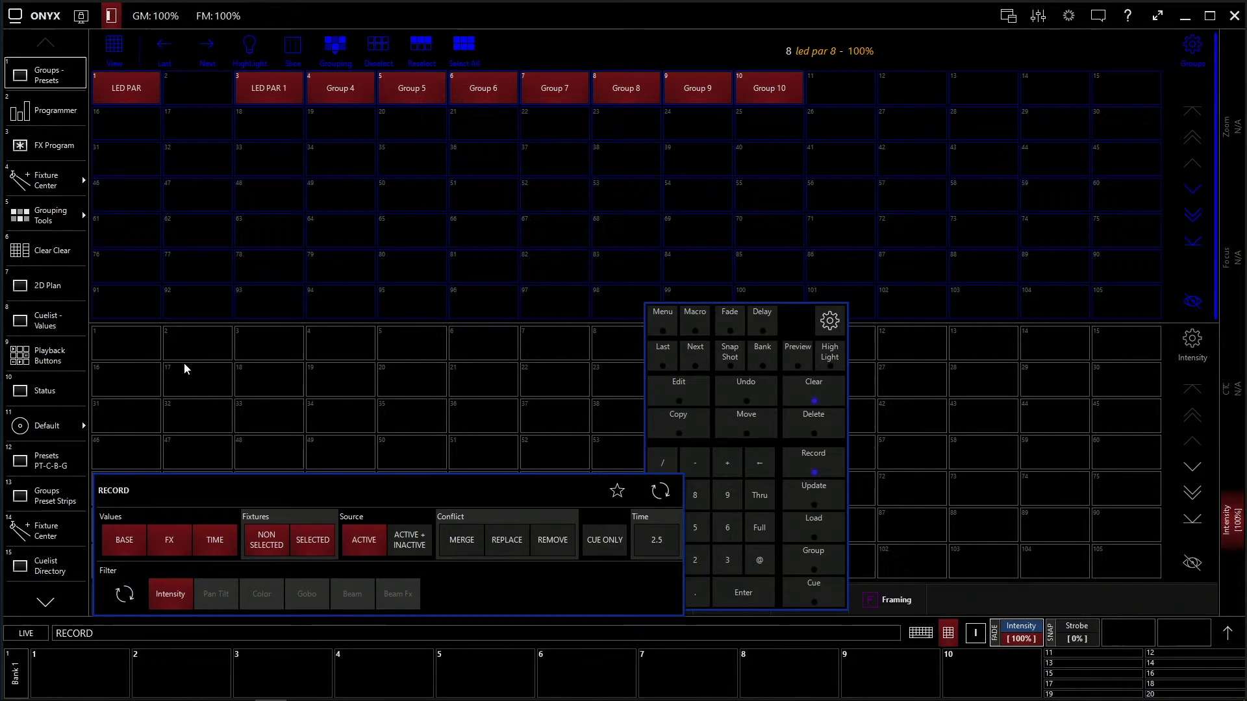
pyautogui.click(128, 351)
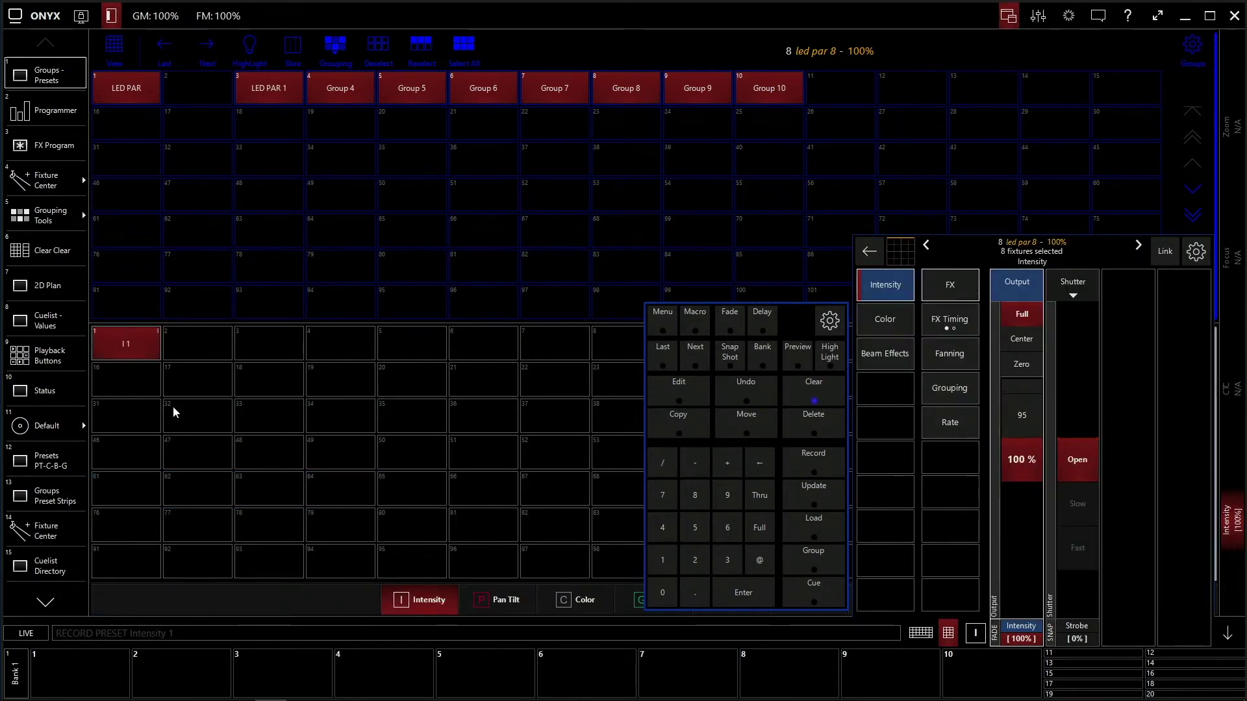
pyautogui.click(813, 392)
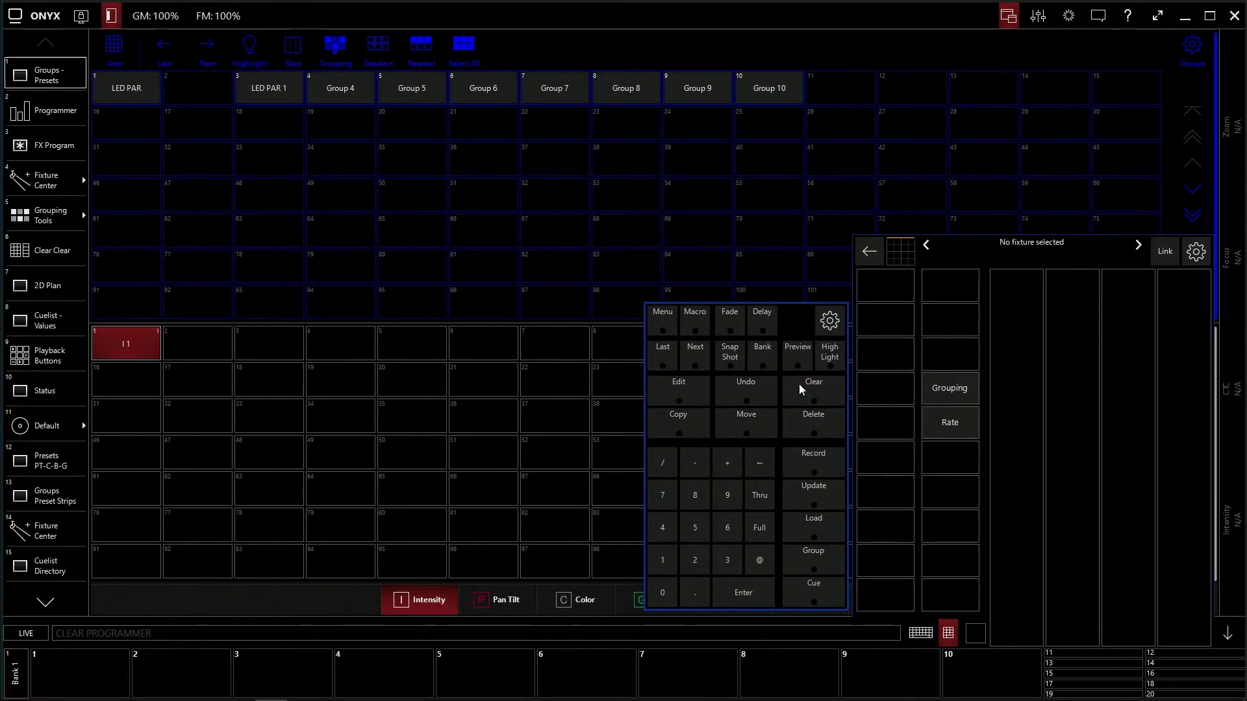
# - Edit Intensity preset I 1 to name it LED PAR 100, then clear the programmer
pyautogui.click(688, 387)
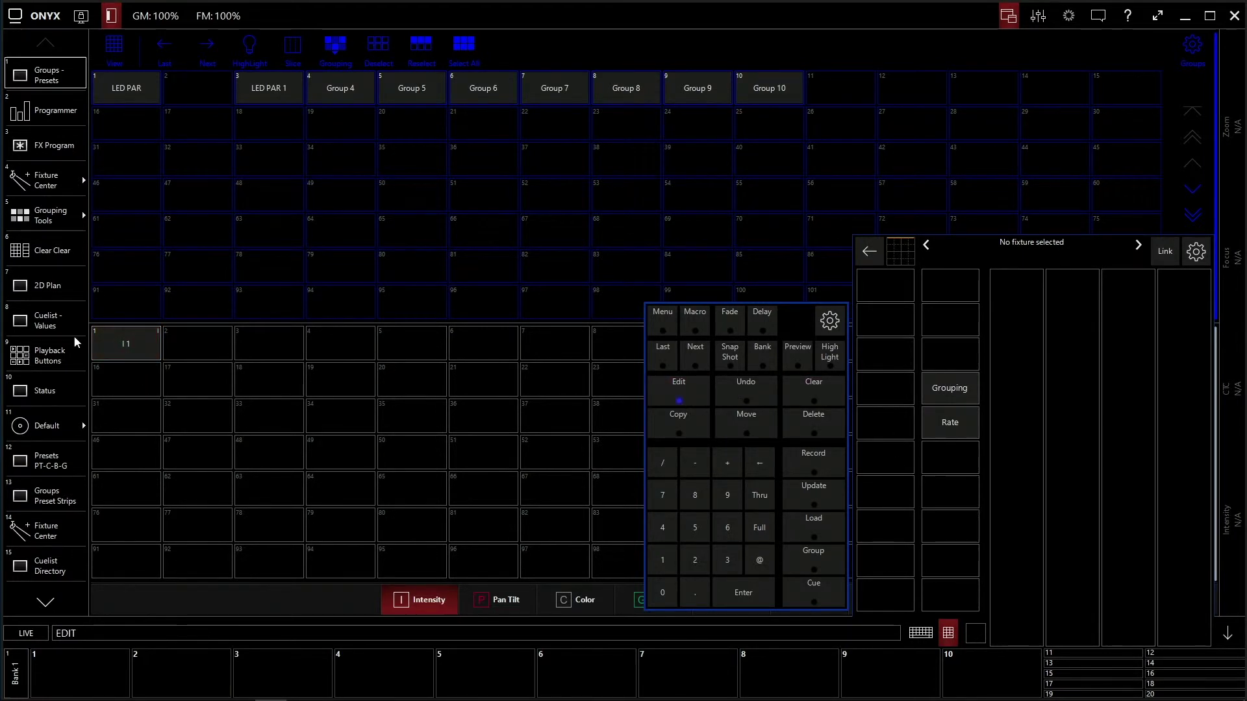
pyautogui.click(118, 353)
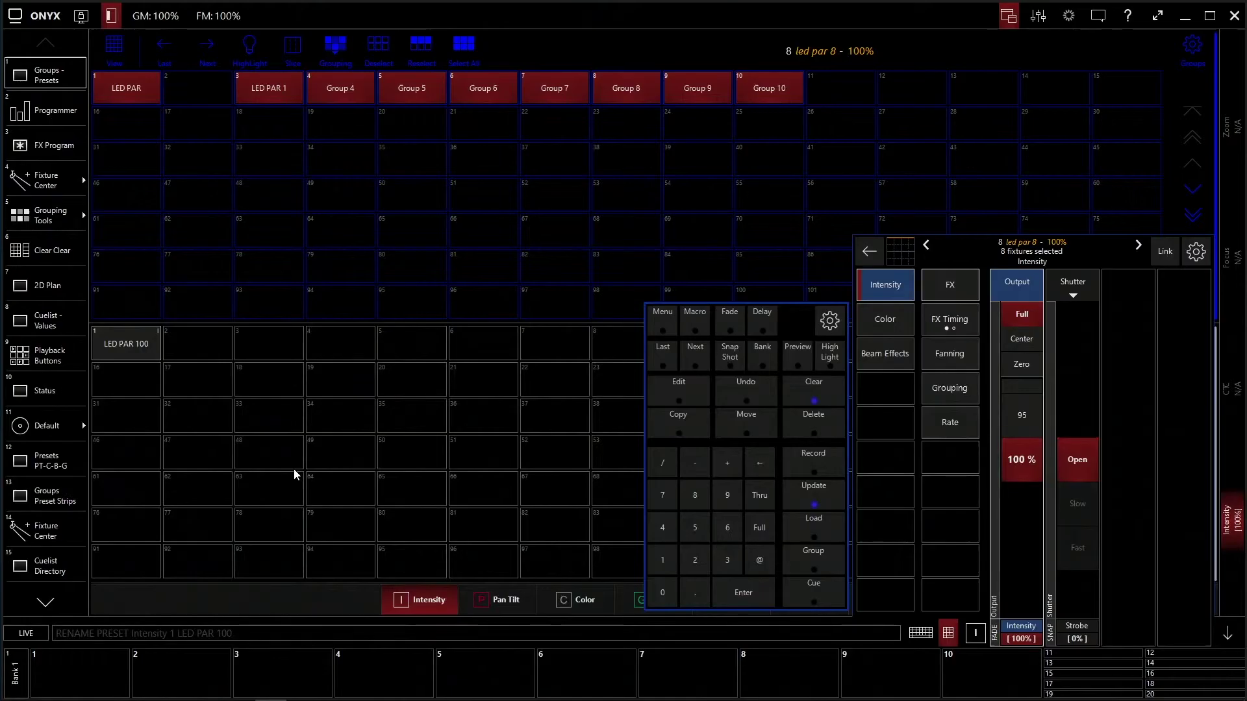
pyautogui.click(836, 387)
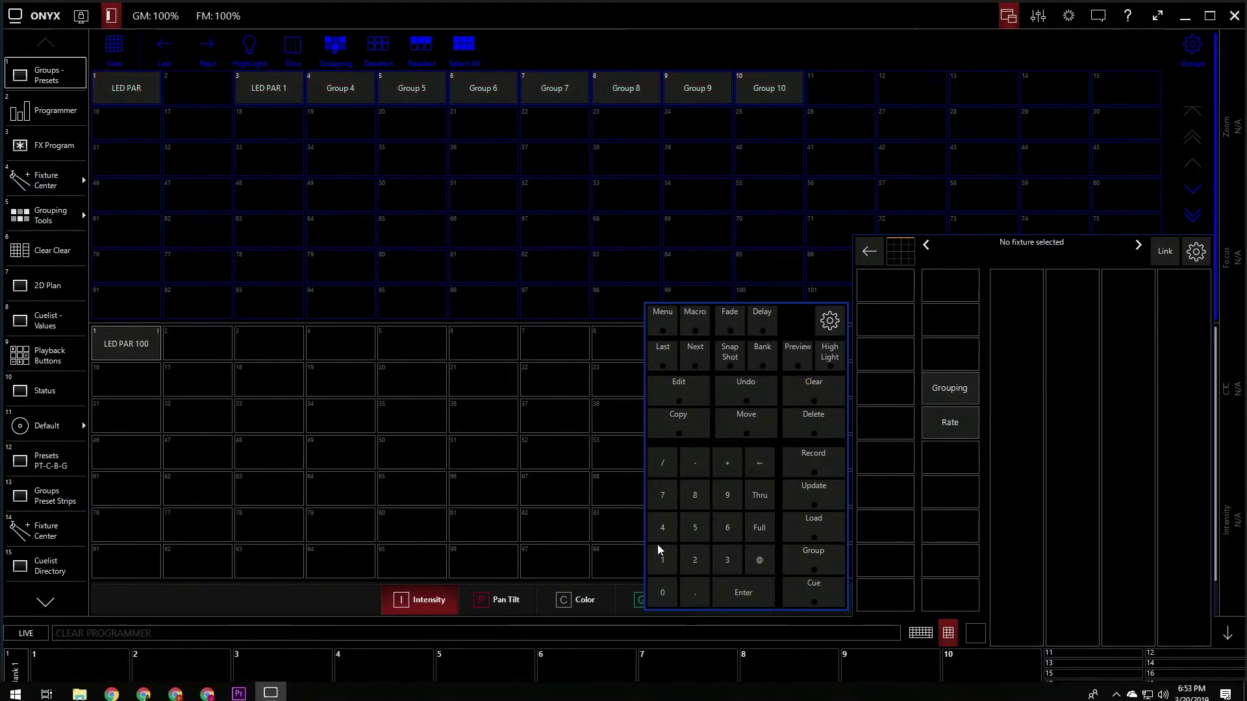
# - Select fixture 9, record its 100% intensity as preset I 2, then clear the programmer
pyautogui.click(735, 497)
pyautogui.click(753, 596)
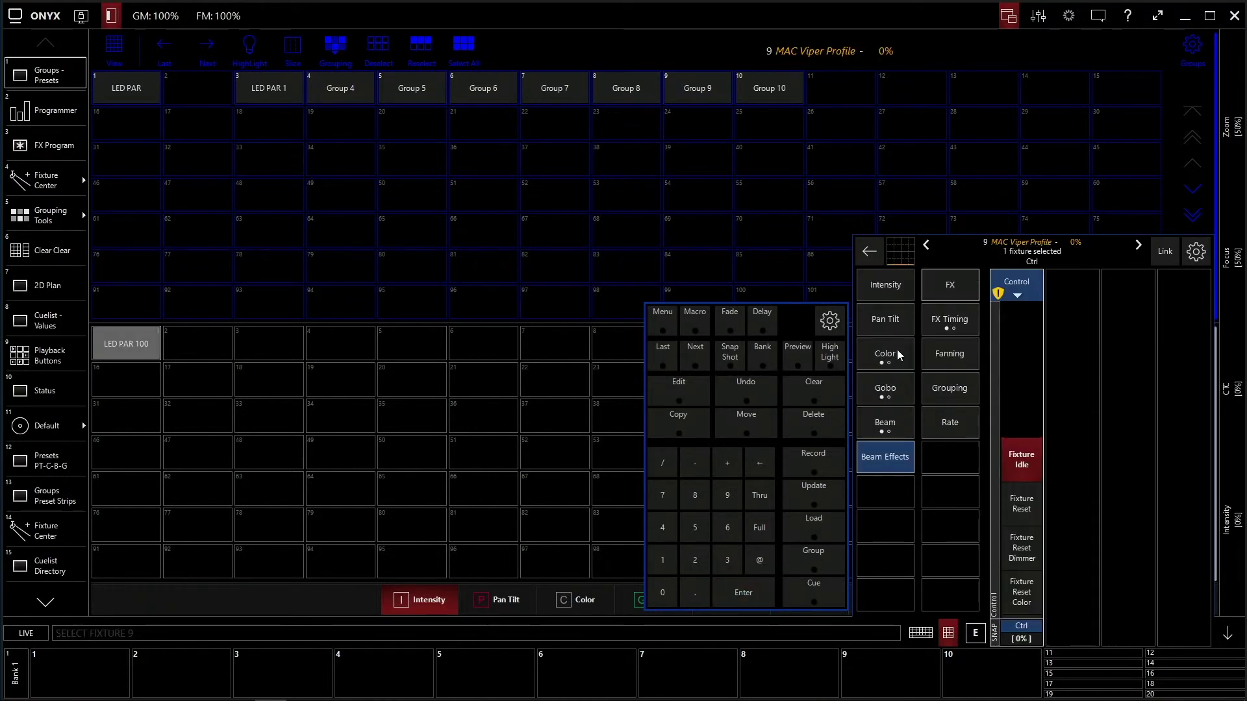
pyautogui.click(897, 287)
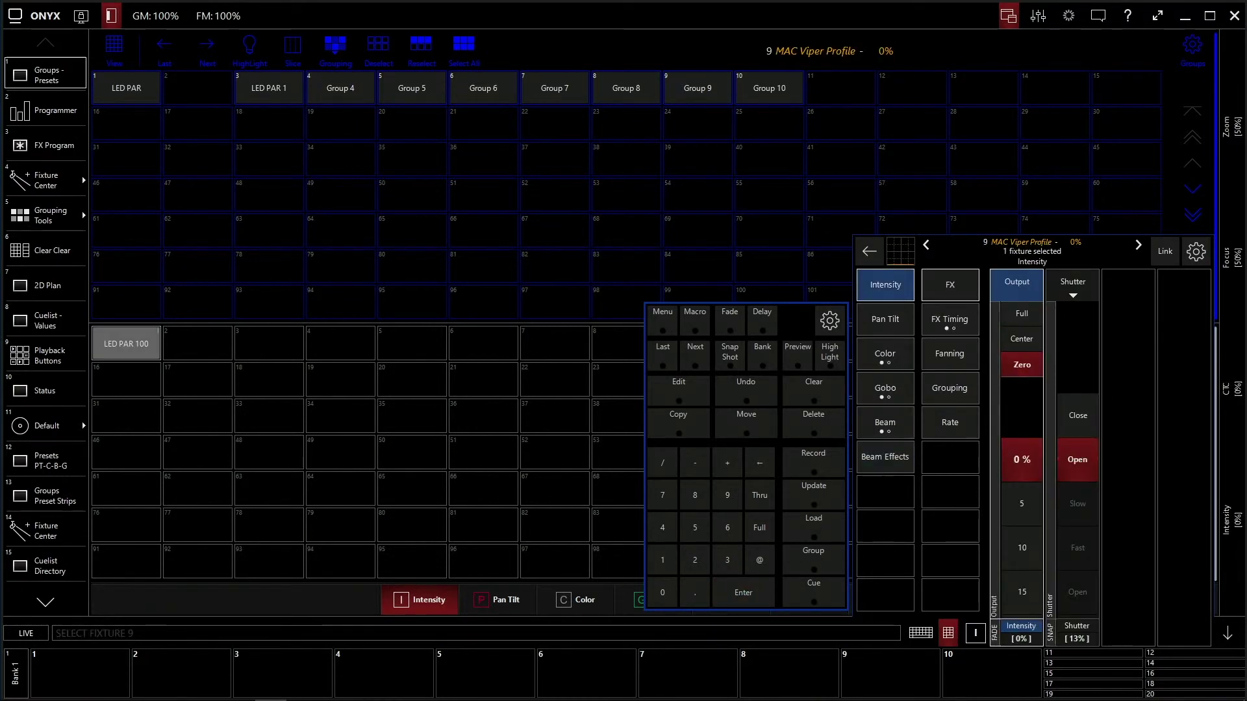
pyautogui.click(826, 470)
pyautogui.click(228, 357)
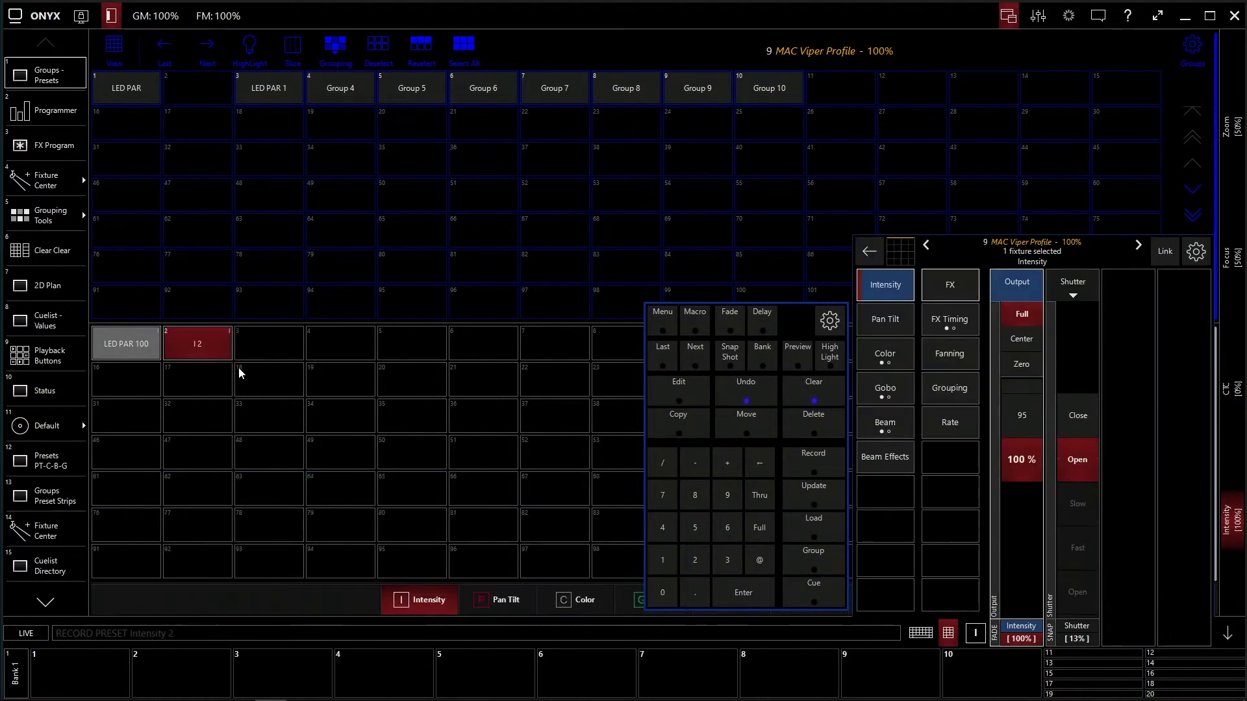
pyautogui.click(816, 402)
pyautogui.click(814, 401)
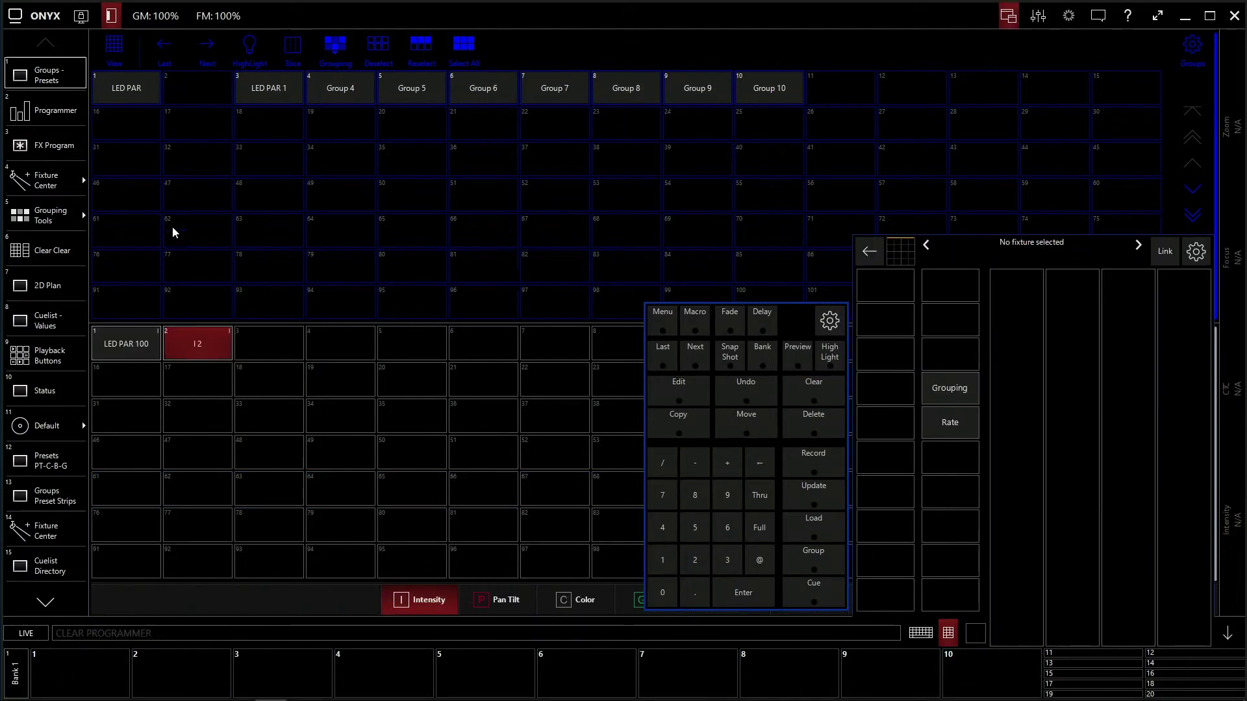
# - Switch to the Color presets, select the eight LED PAR fixtures, and set them to Full
pyautogui.click(585, 604)
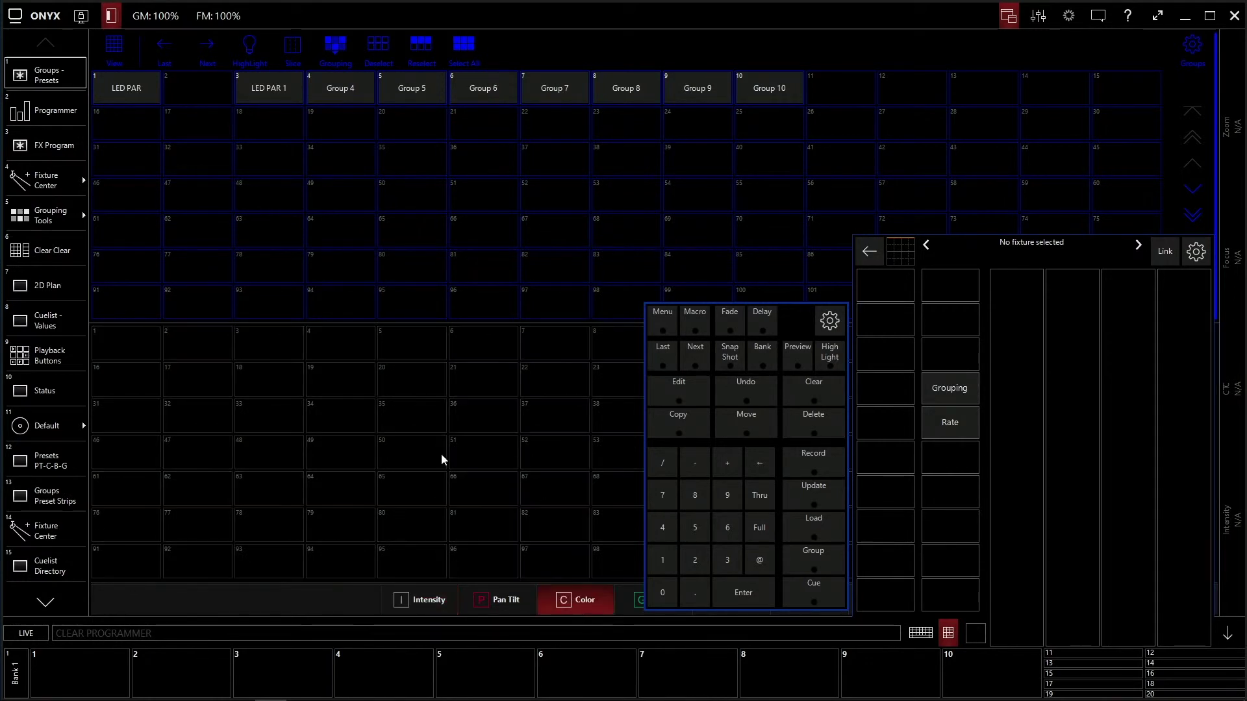
pyautogui.click(157, 91)
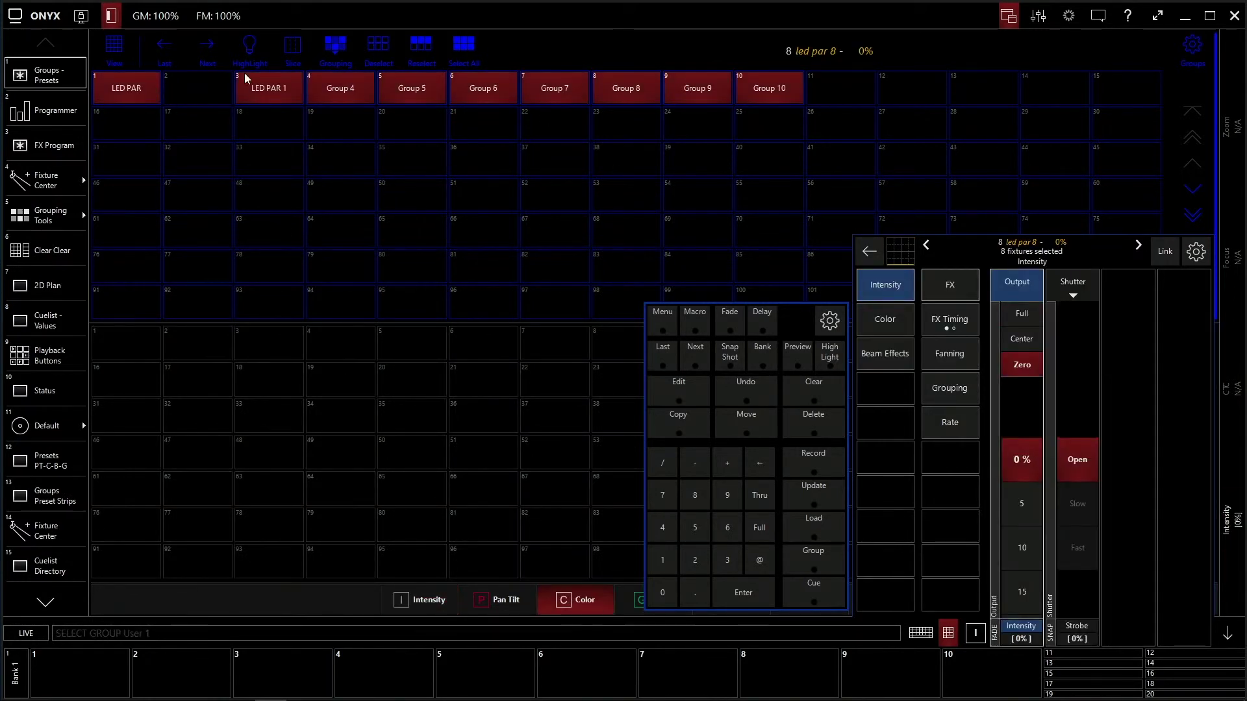
pyautogui.click(885, 321)
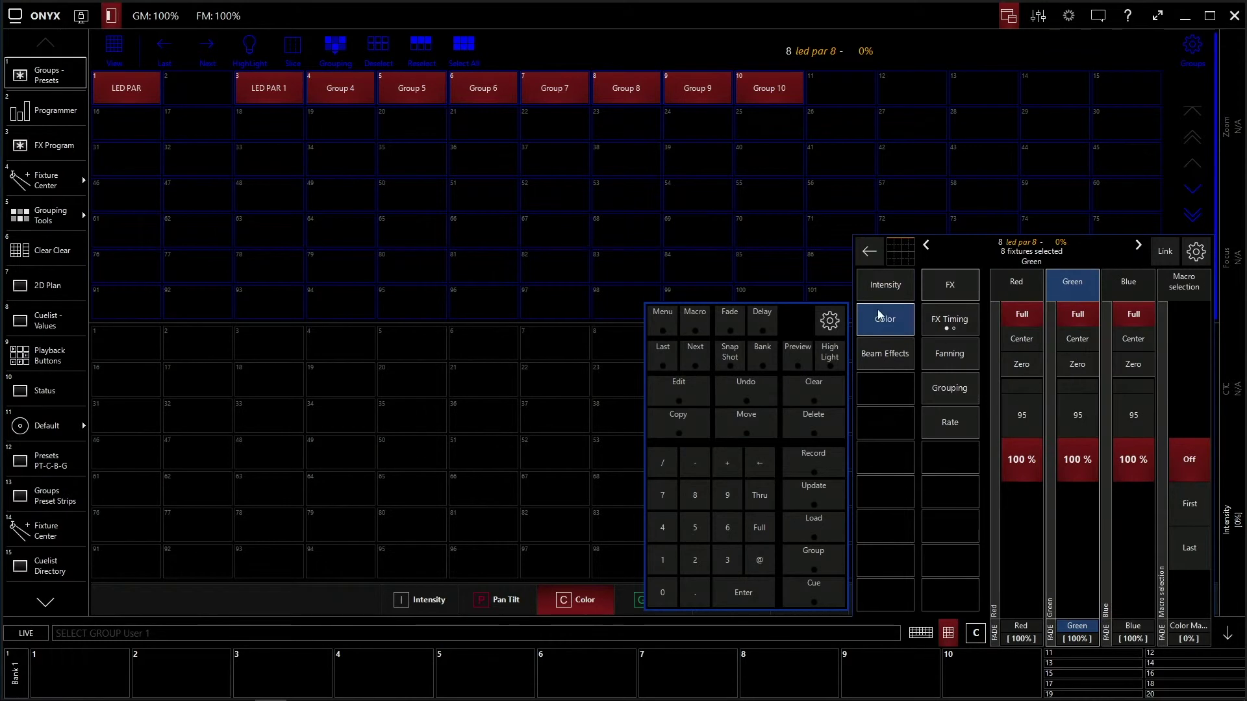
pyautogui.click(890, 292)
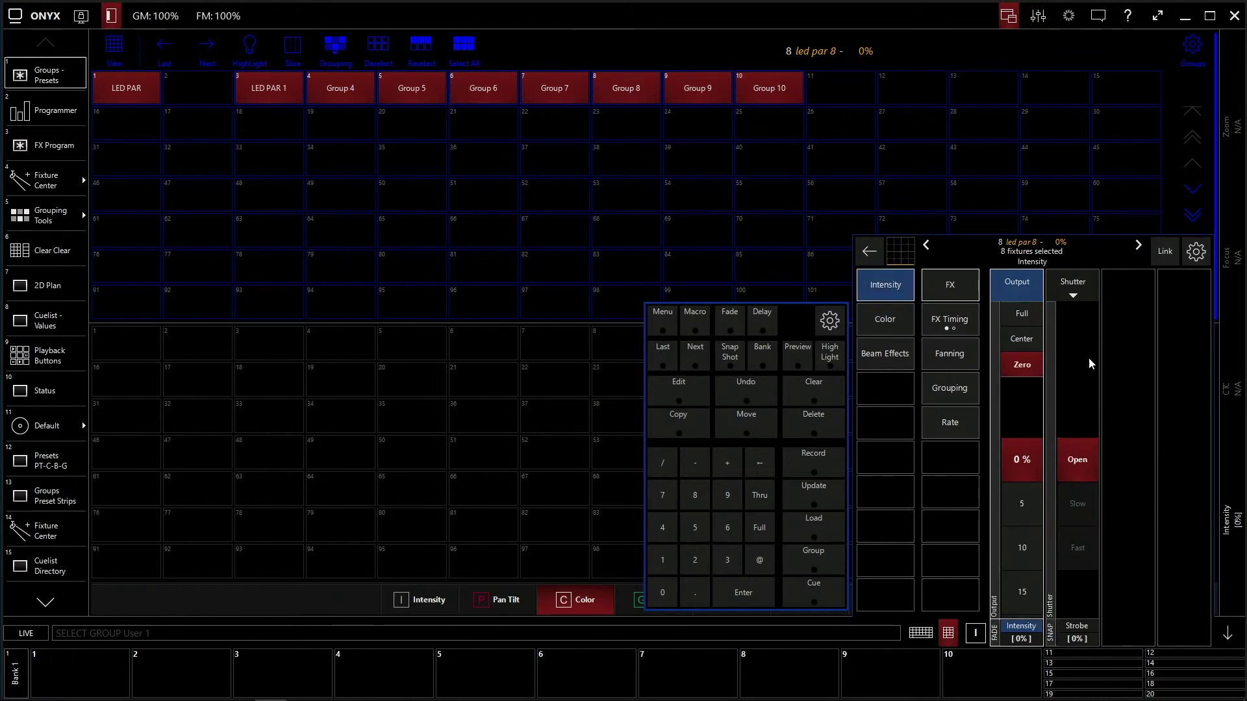
pyautogui.click(1021, 314)
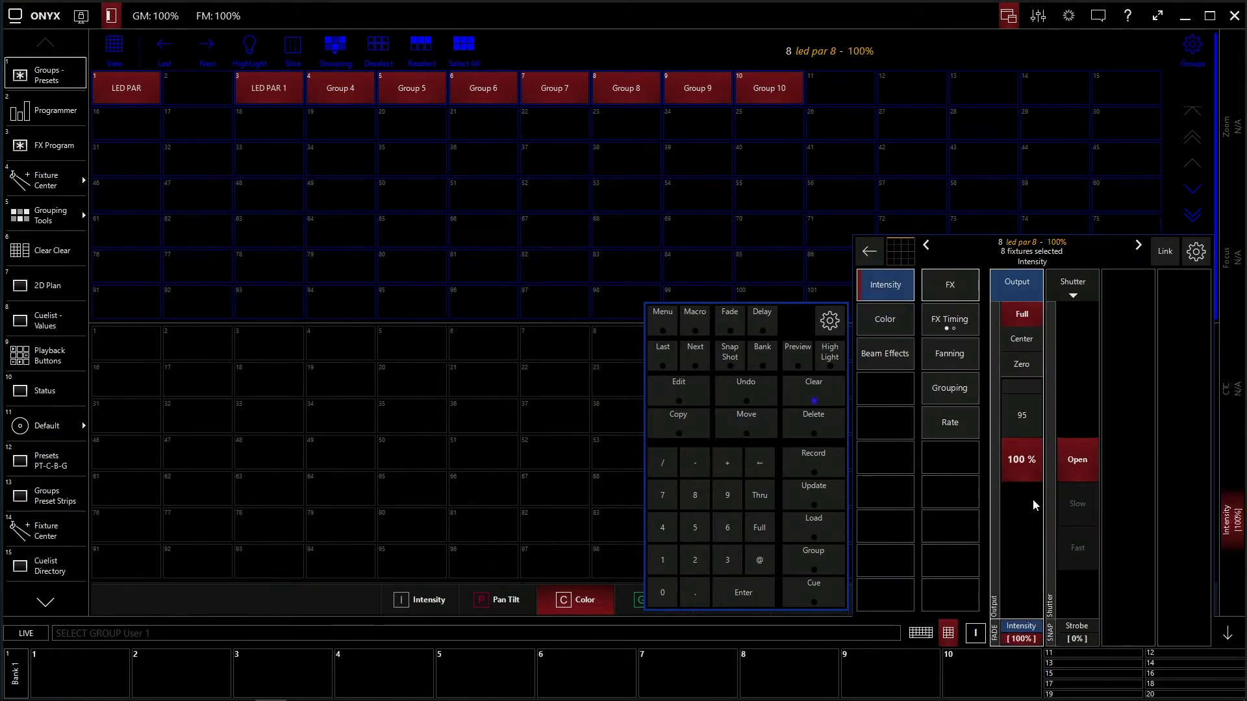
# - Zero the Green and Blue faders so the LED pars are pure red, ready to record
pyautogui.click(906, 319)
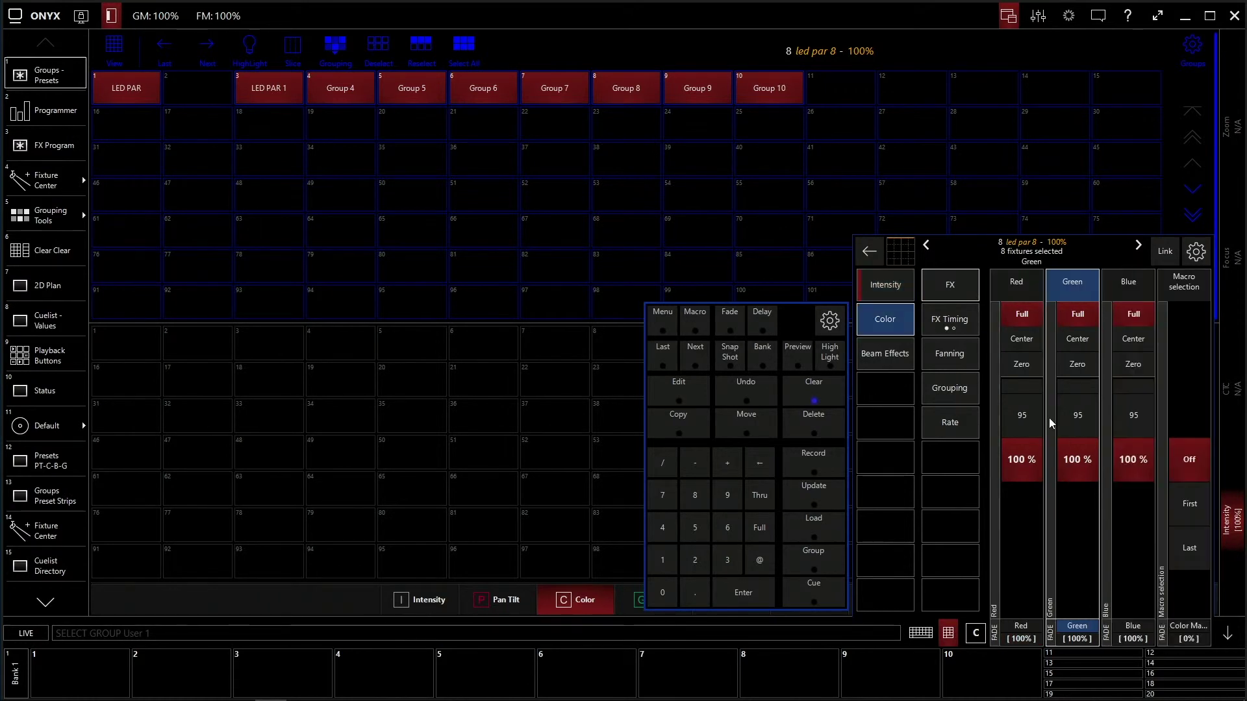
pyautogui.click(1075, 364)
pyautogui.click(1133, 365)
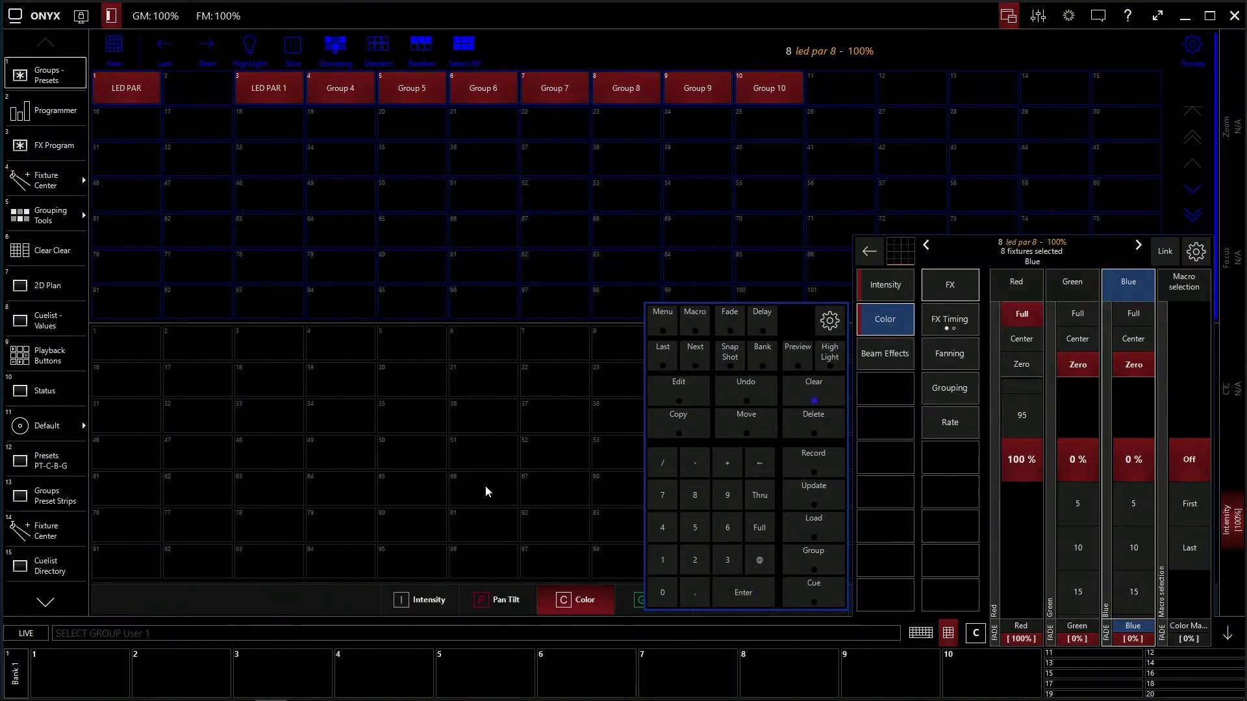
pyautogui.click(814, 465)
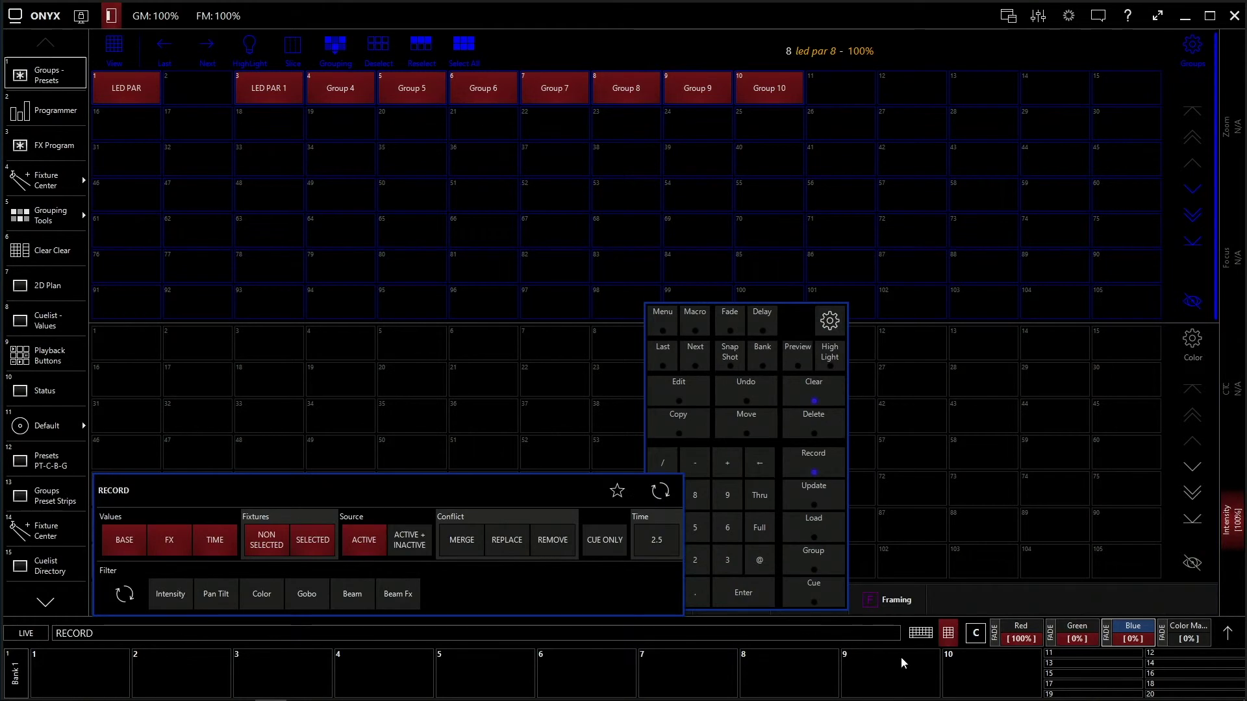
# - Record the red as colour-only preset Cl 1, then clear the programmer
pyautogui.click(265, 595)
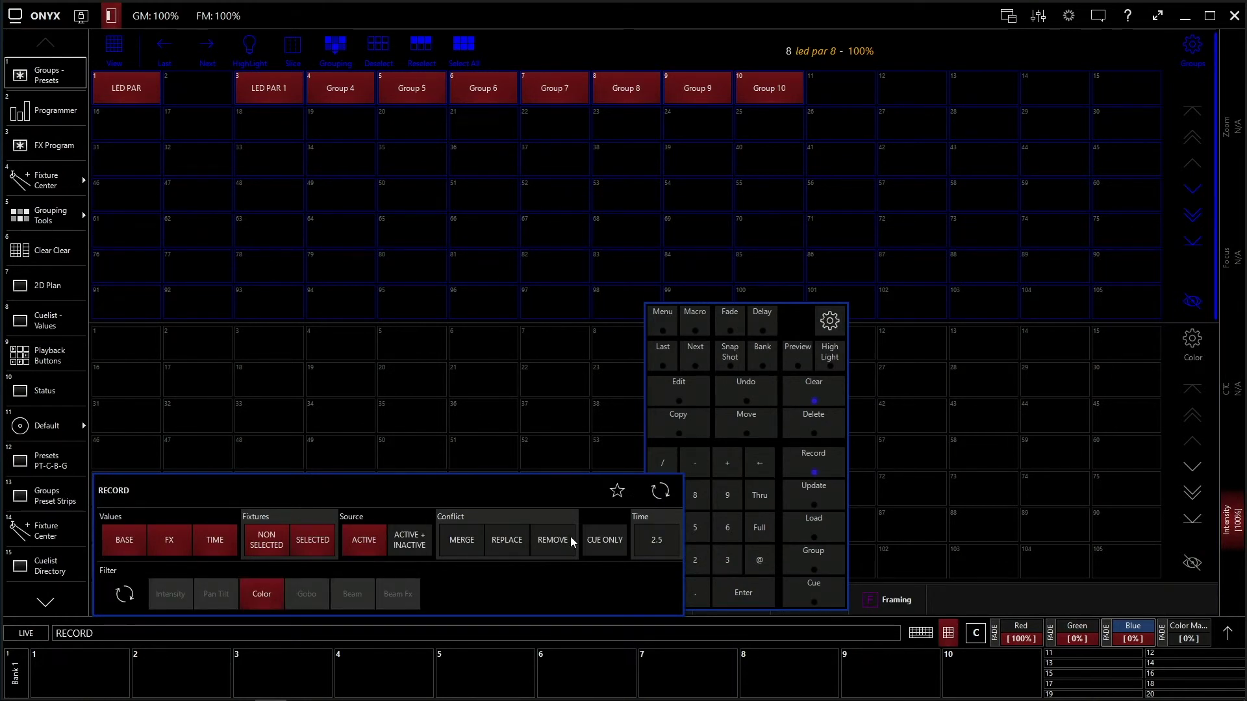
pyautogui.click(143, 356)
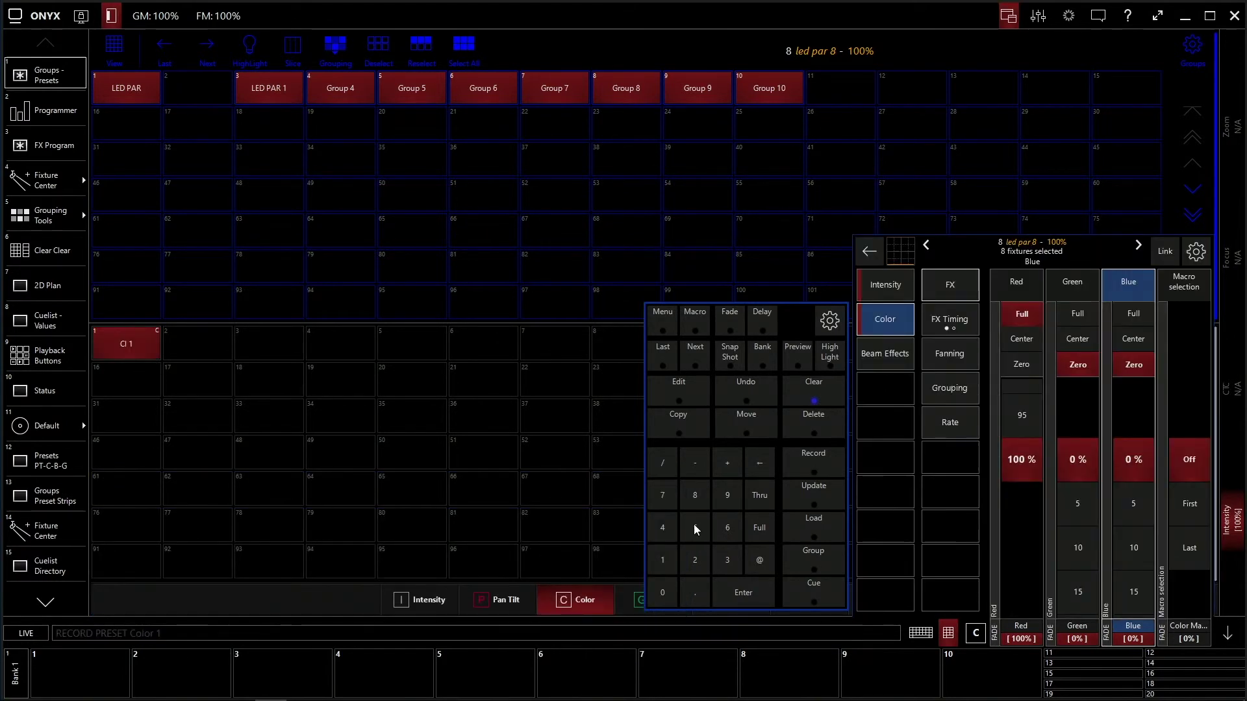
pyautogui.click(829, 393)
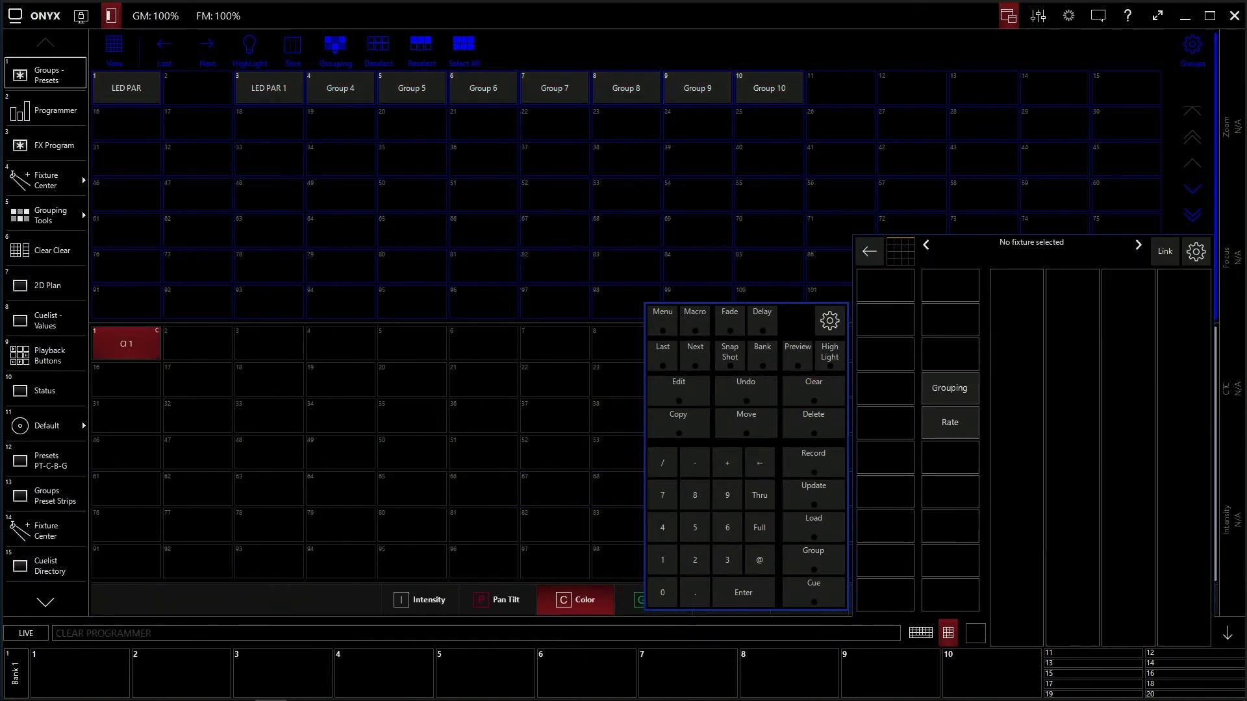
pyautogui.click(677, 387)
# - Name colour preset Cl 1 'LED PAR RED' and switch back to the Intensity presets
pyautogui.click(114, 345)
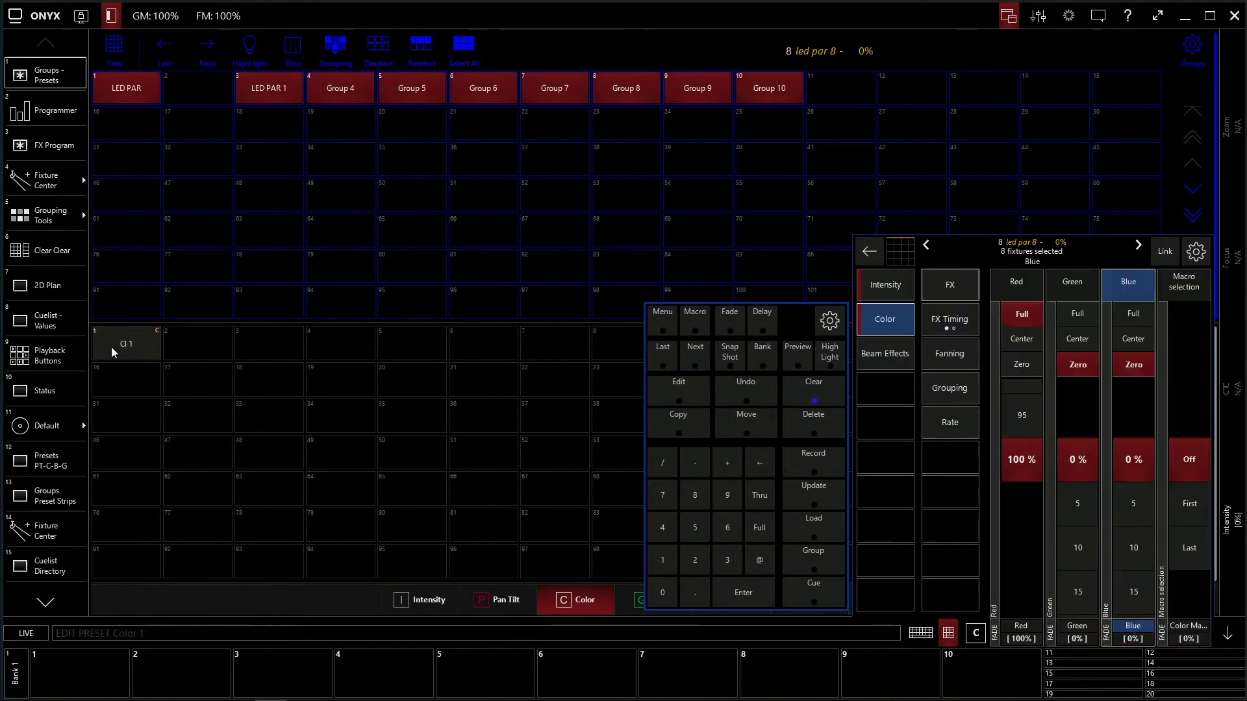
pyautogui.write('LED P')
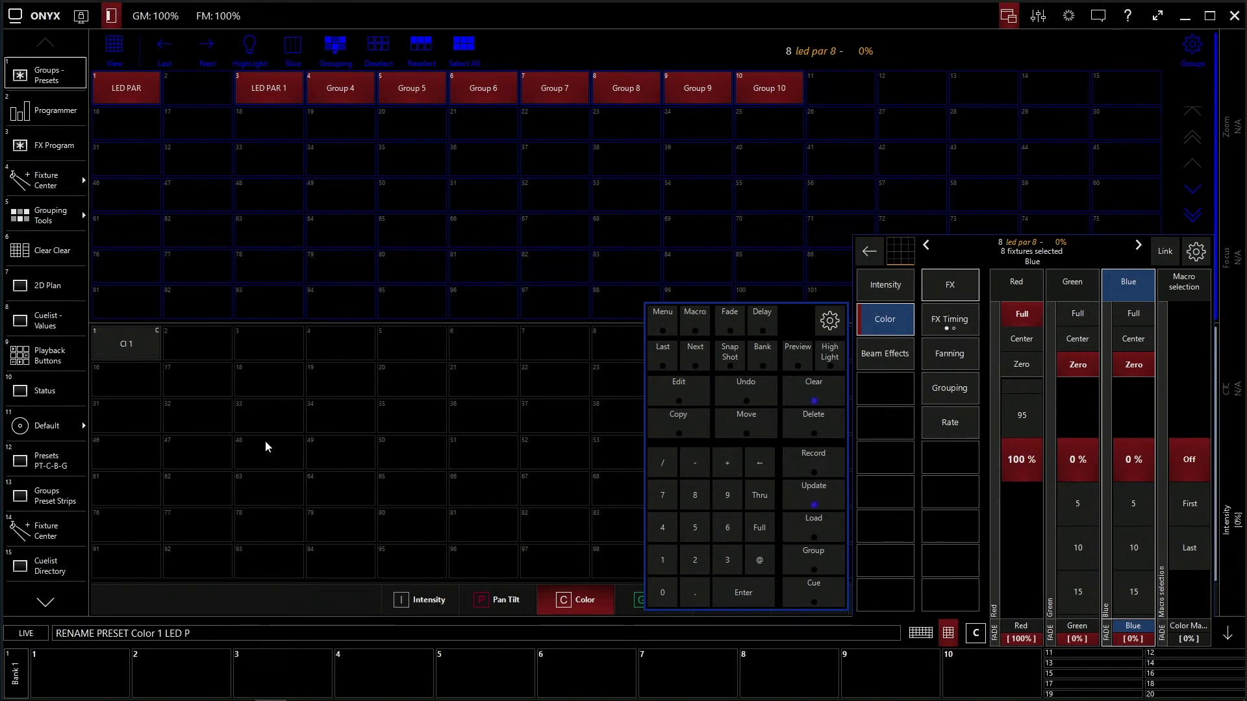
pyautogui.write('AR RED')
pyautogui.press('Return')
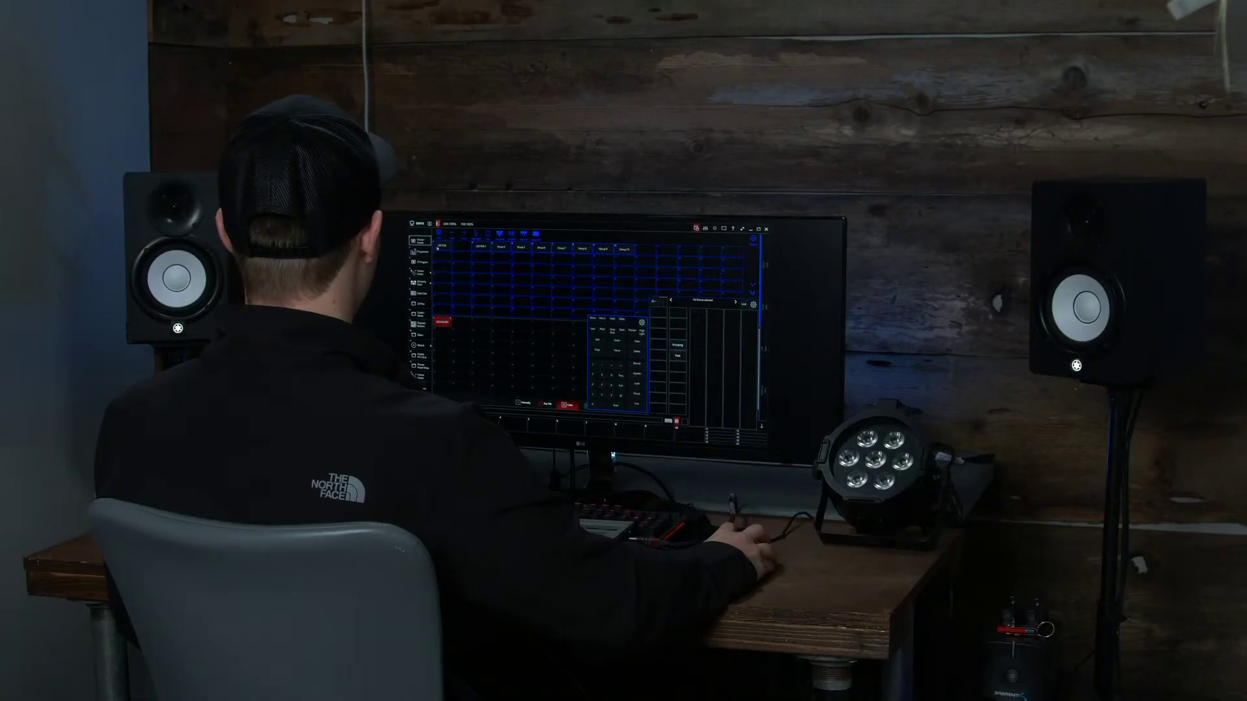
pyautogui.click(439, 247)
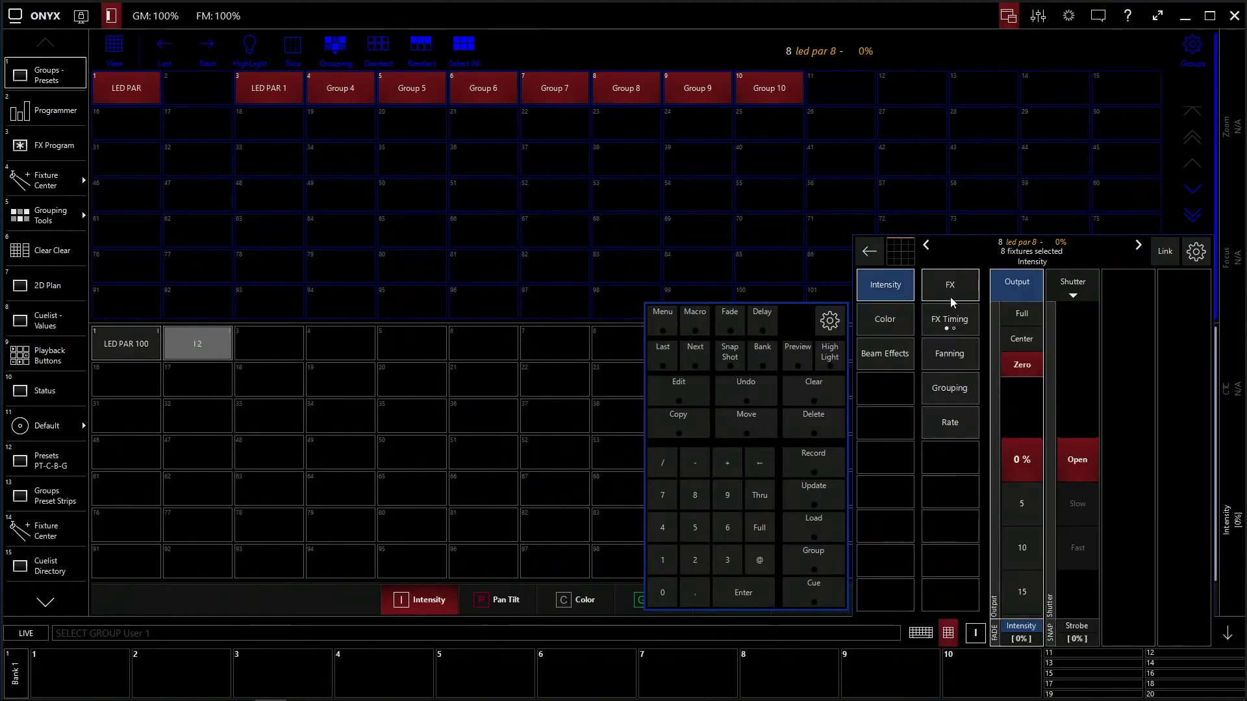
# - Apply the LED PAR 100 intensity preset, then the LED PAR RED colour preset
pyautogui.click(155, 351)
pyautogui.click(573, 601)
pyautogui.click(145, 345)
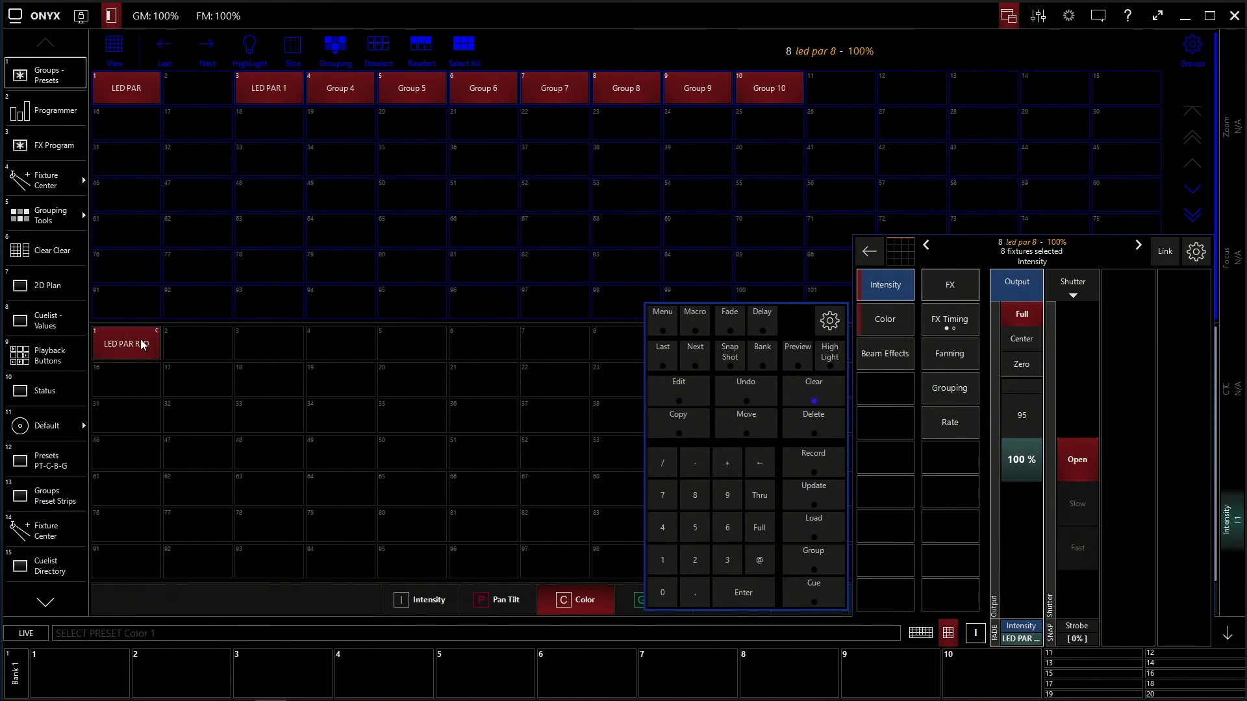